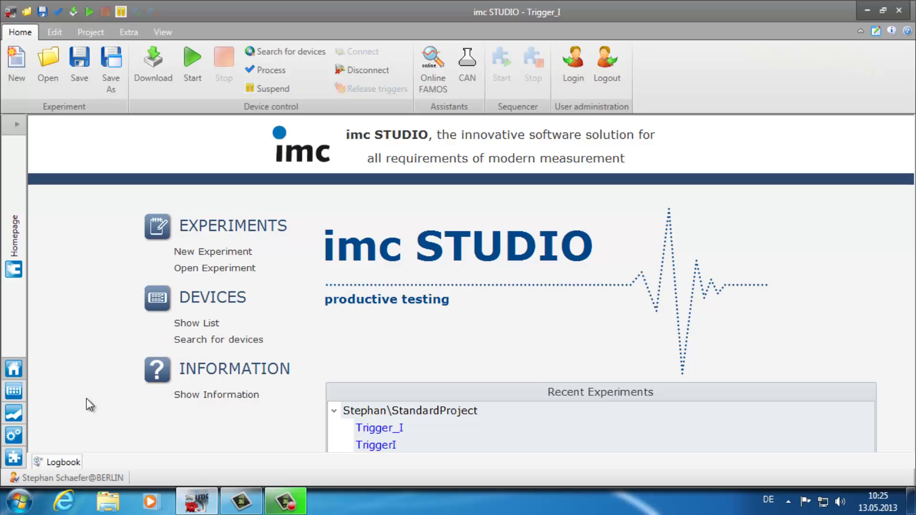
Review the selected measurement device and its analog channel settings in the experiment's device setup
click(14, 391)
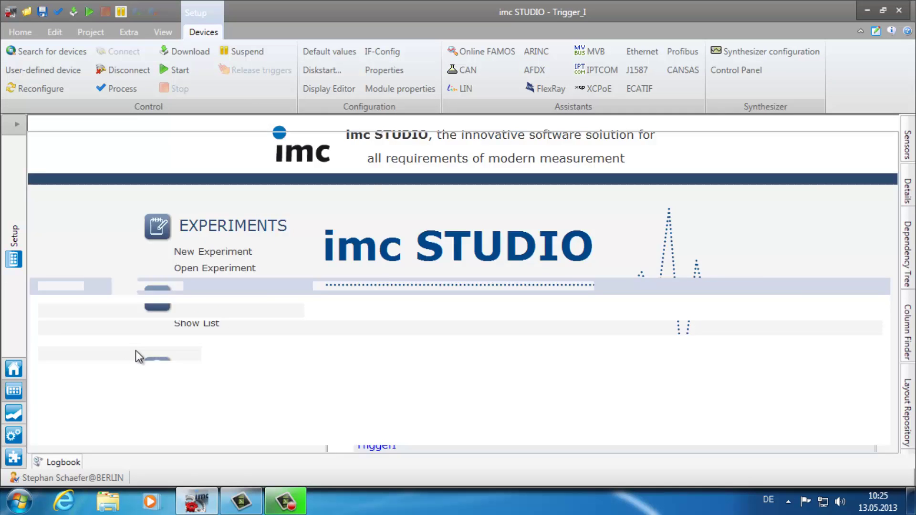
click(156, 151)
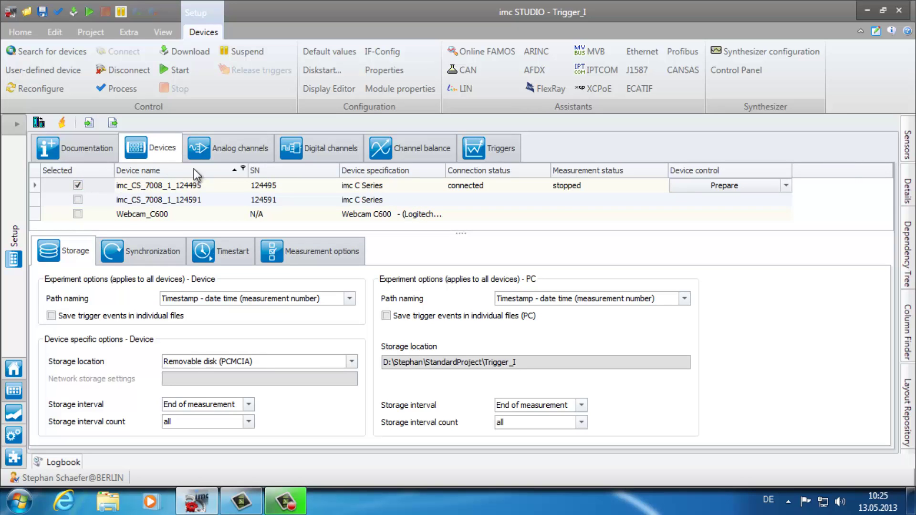
click(220, 153)
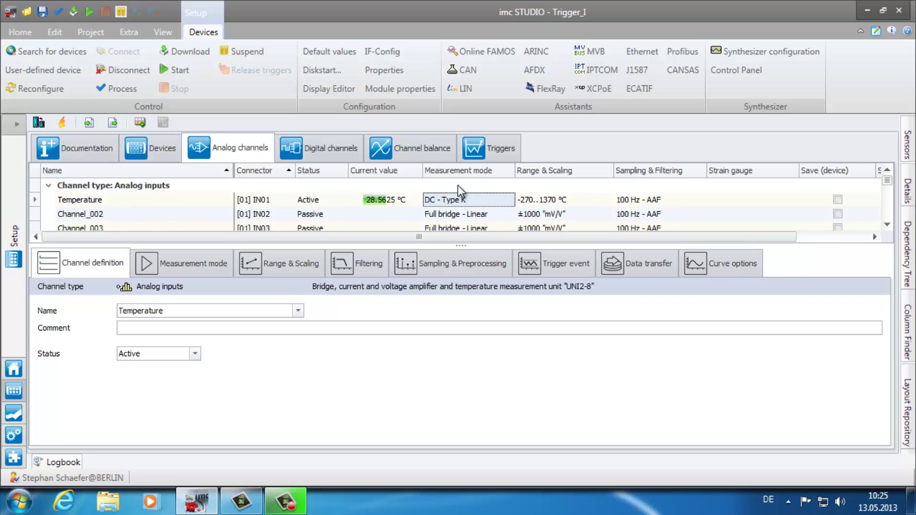
Add the Temperature analog input as a source for Trigger_01 in the trigger configuration
click(499, 149)
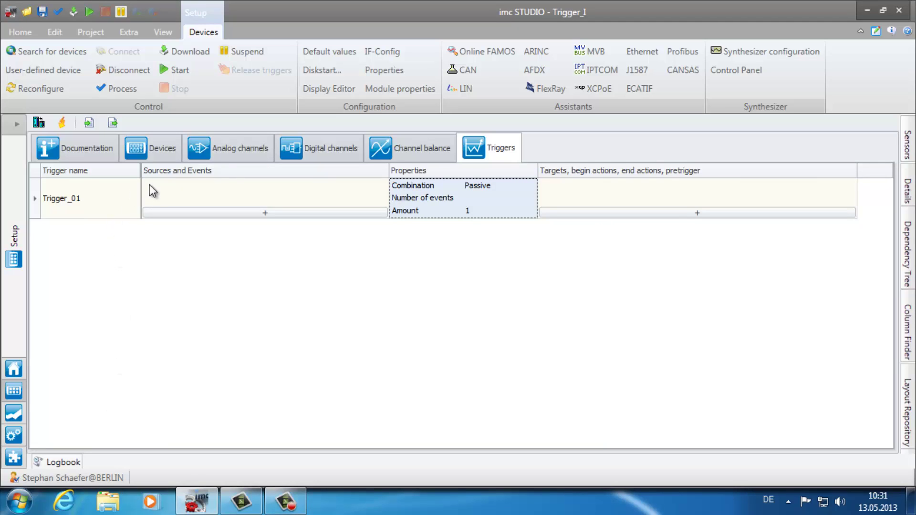
click(227, 214)
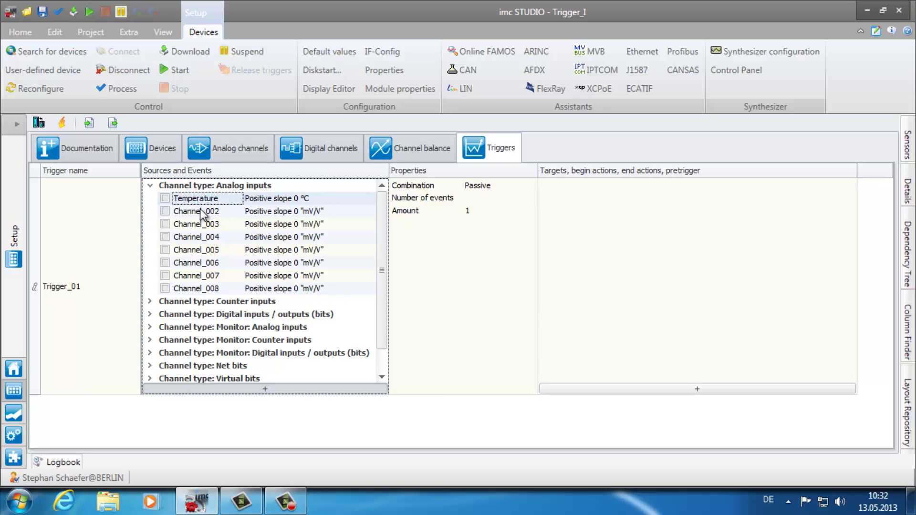
click(164, 199)
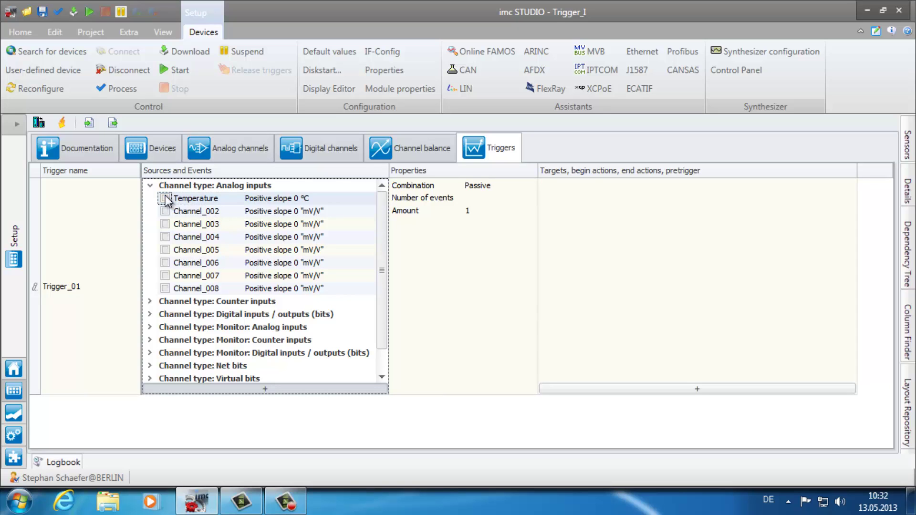
Define the Temperature source event of Trigger_01 as Signal > Level with a threshold of 30 °C
click(284, 201)
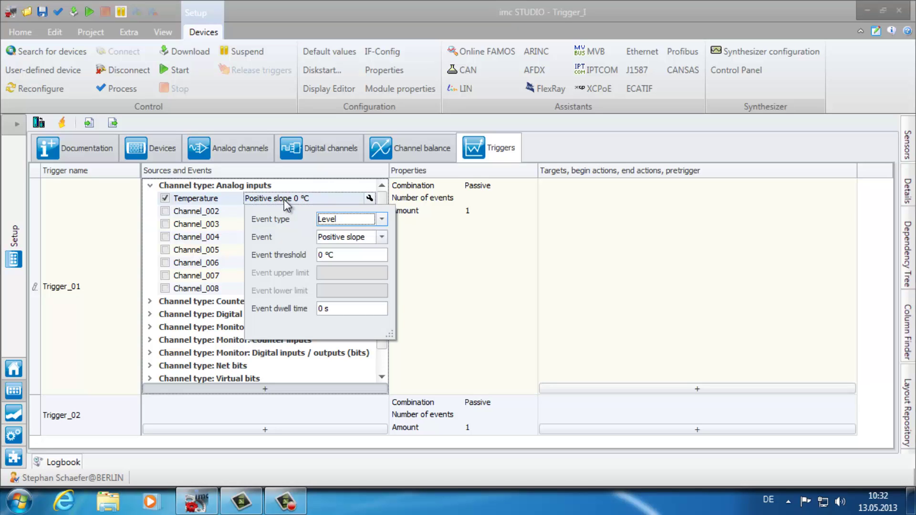
click(381, 219)
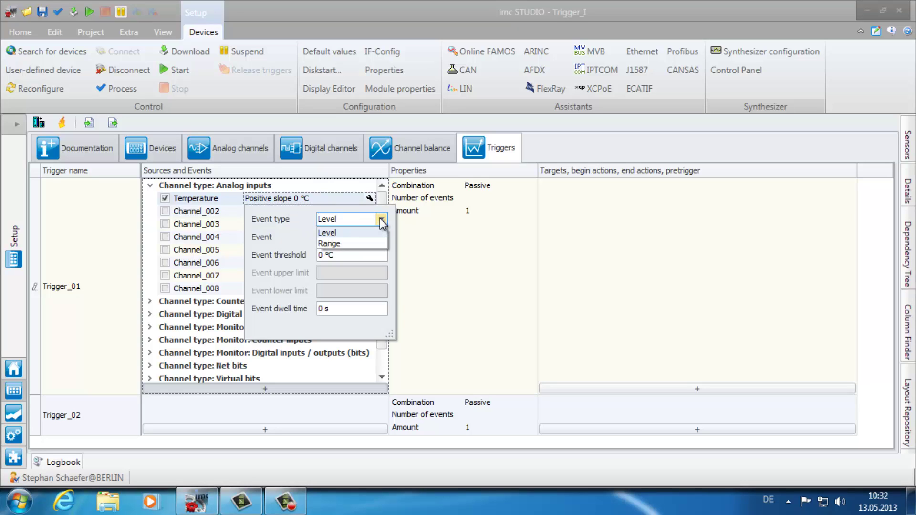
click(381, 219)
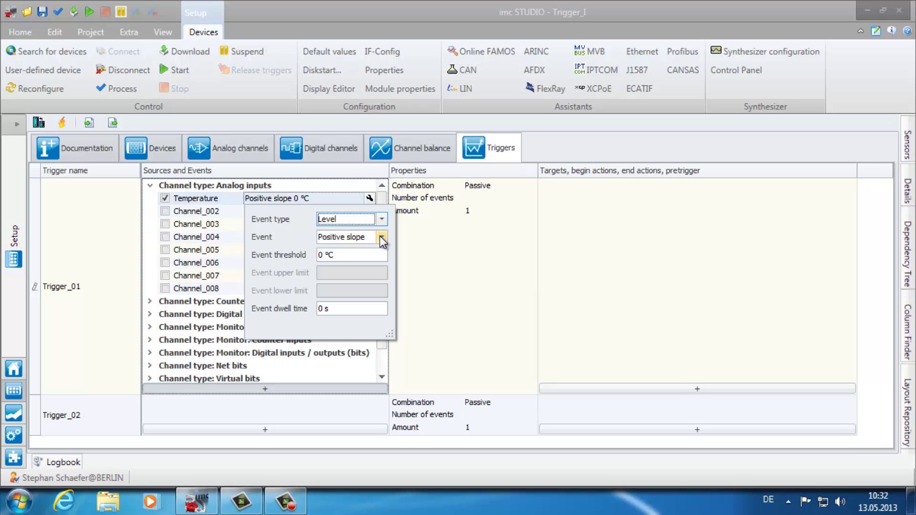
click(381, 237)
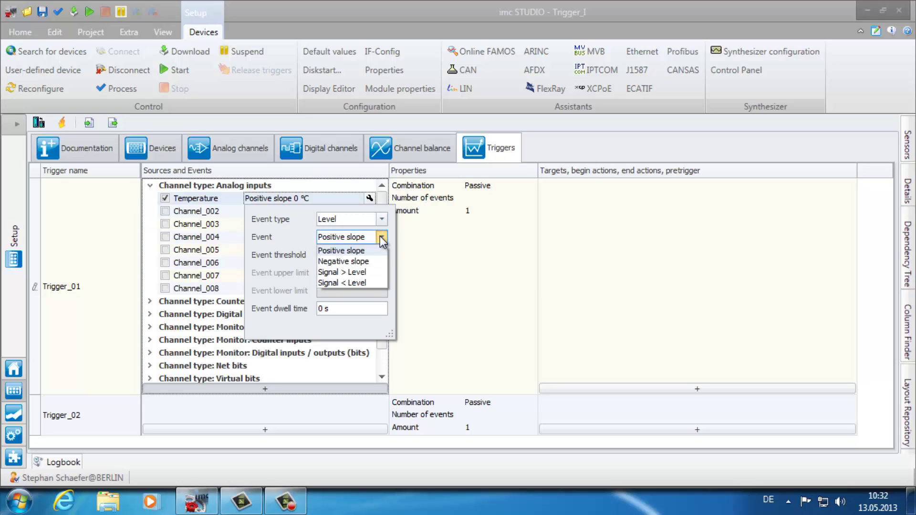
click(364, 273)
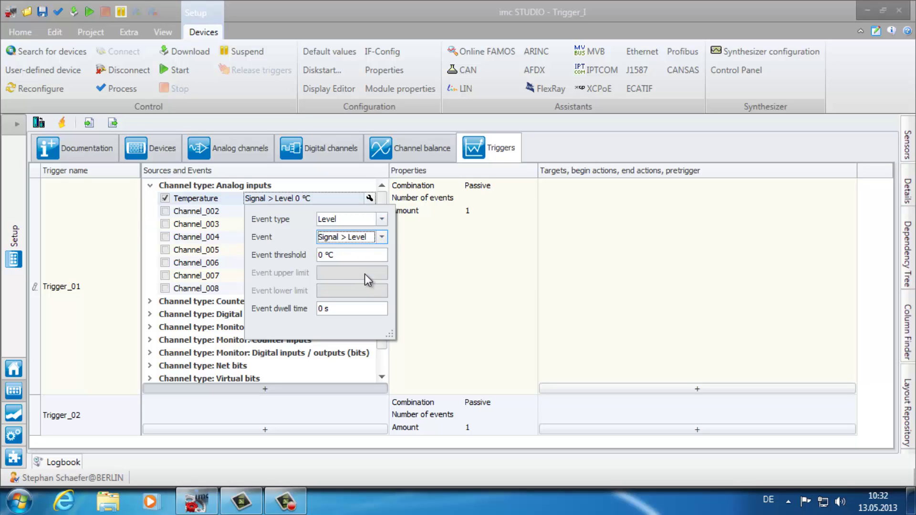
click(320, 256)
text(3)
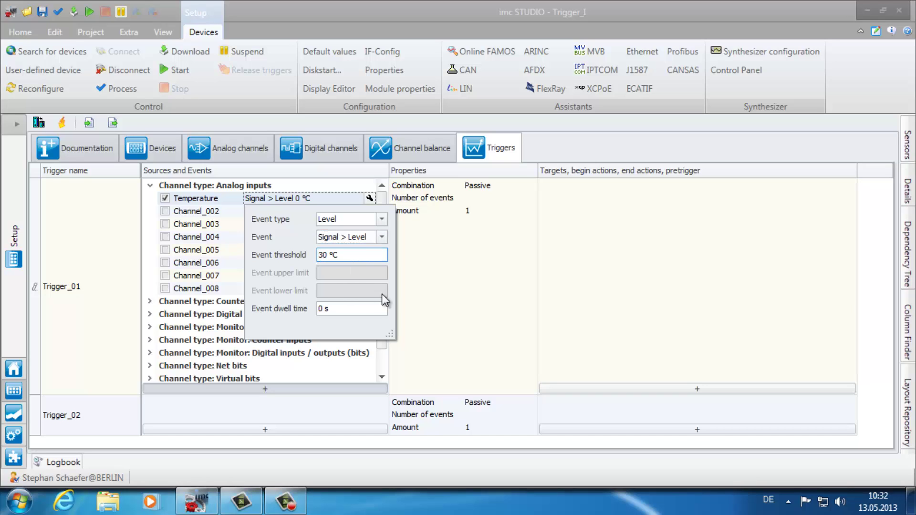
click(455, 297)
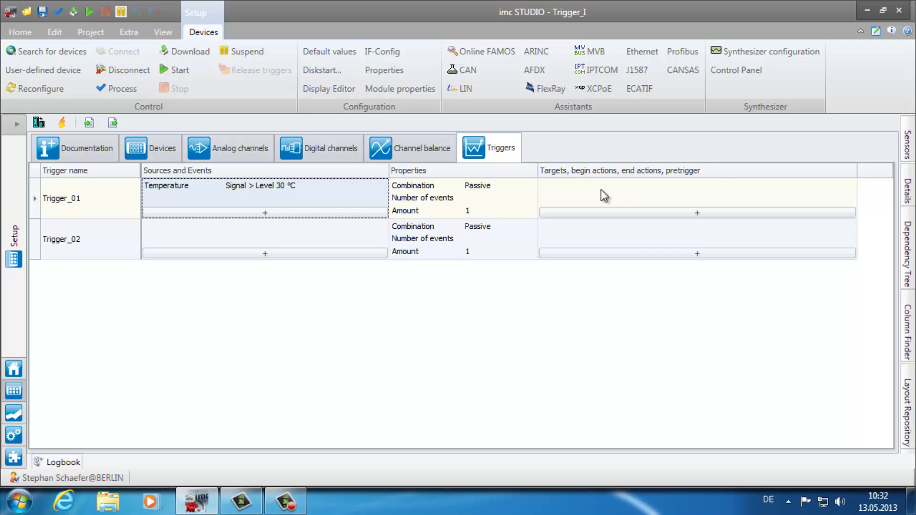
Assign the Temperature channel as the target started by Trigger_01
click(637, 213)
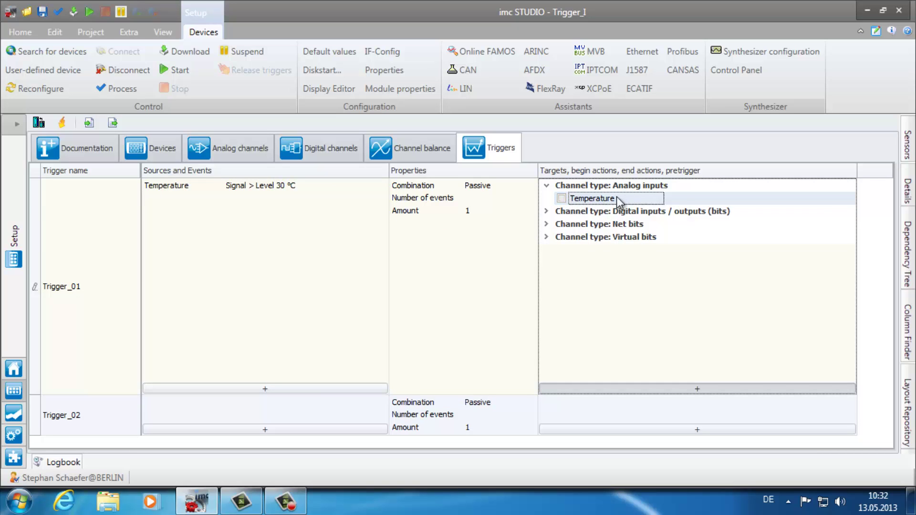
click(563, 199)
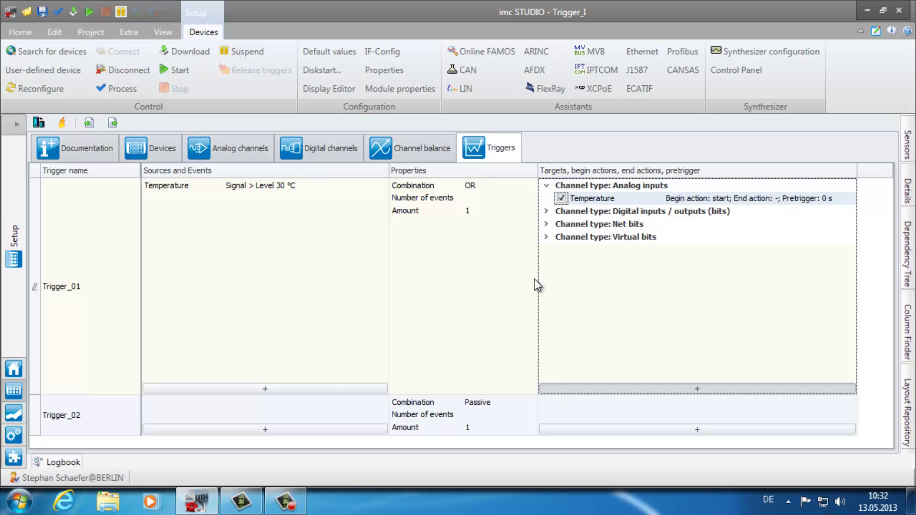
click(456, 289)
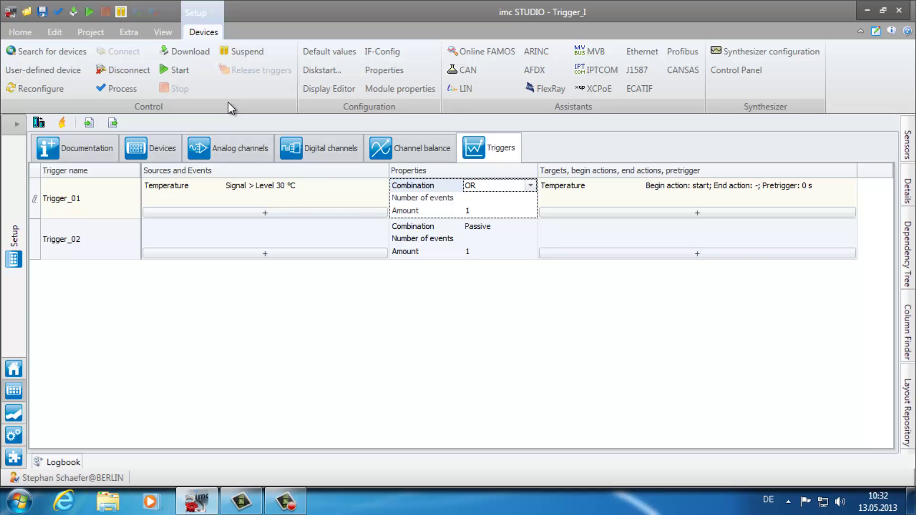
Download the configuration to the device and run a test measurement of Temperature in the panel, stopping it once the curve has been recorded
click(179, 52)
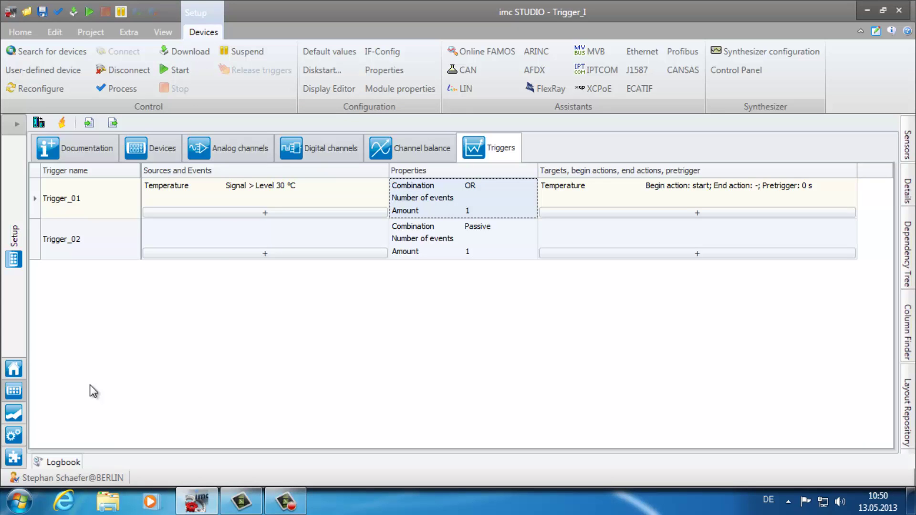
click(19, 413)
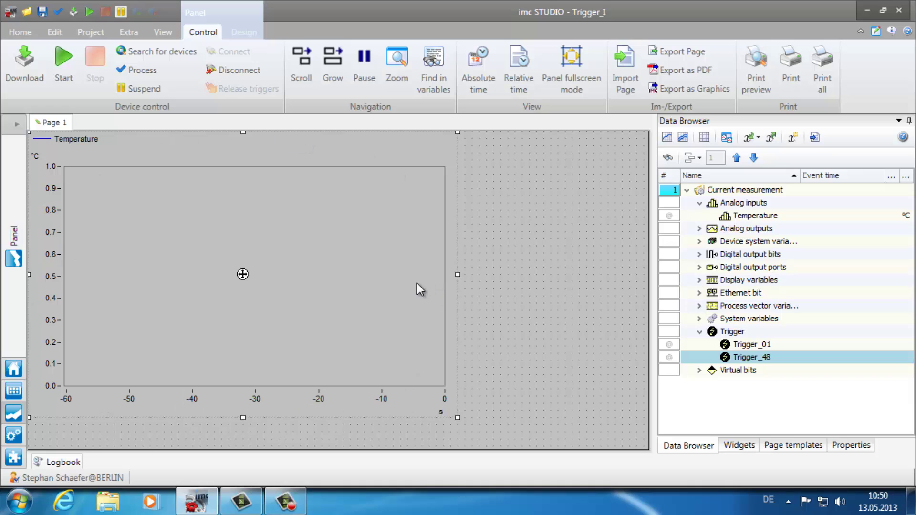
click(62, 67)
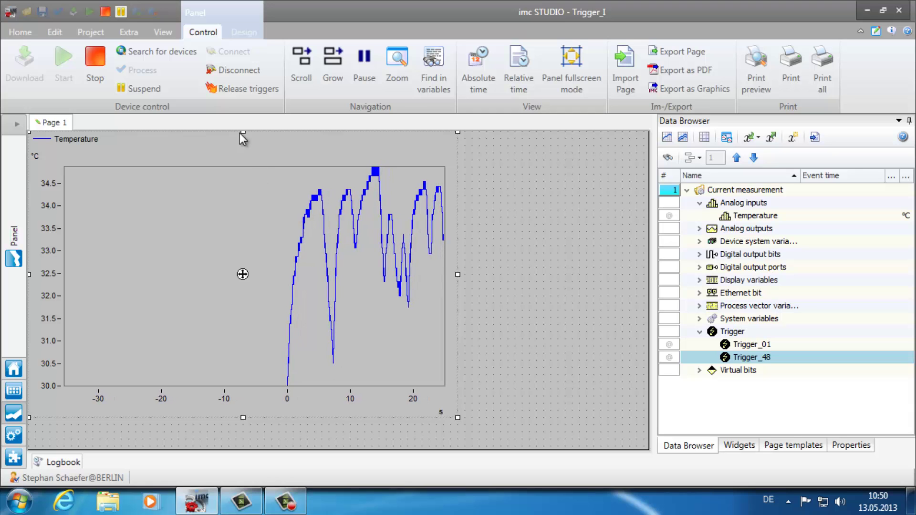
click(95, 62)
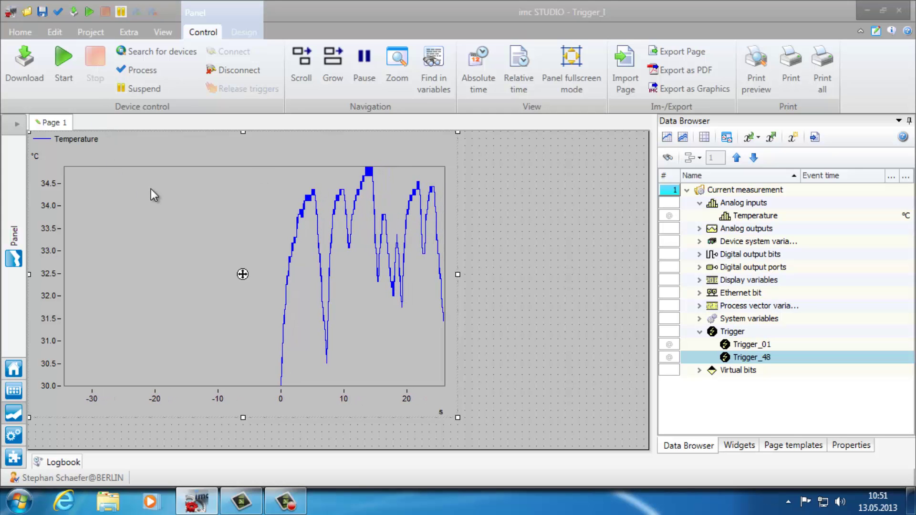
Expand the Monitor: Analog inputs group in the analog channel list of the device setup
click(14, 392)
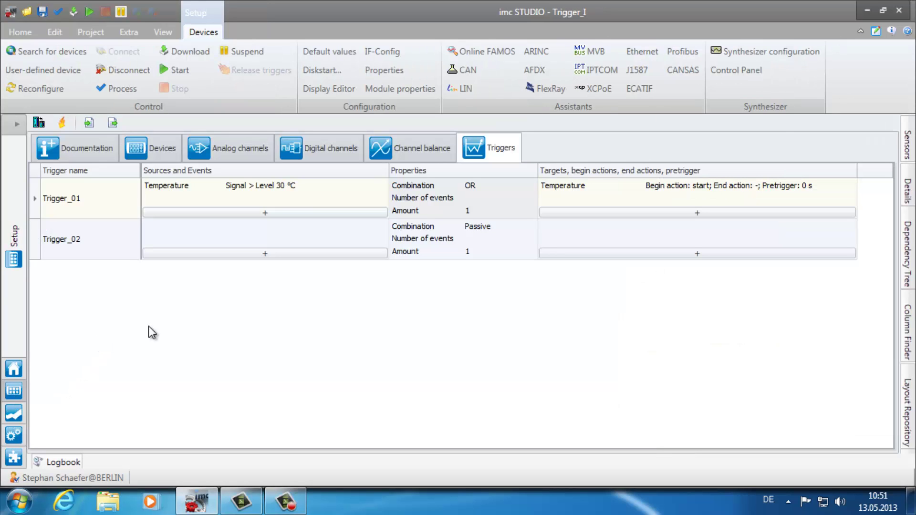
click(241, 149)
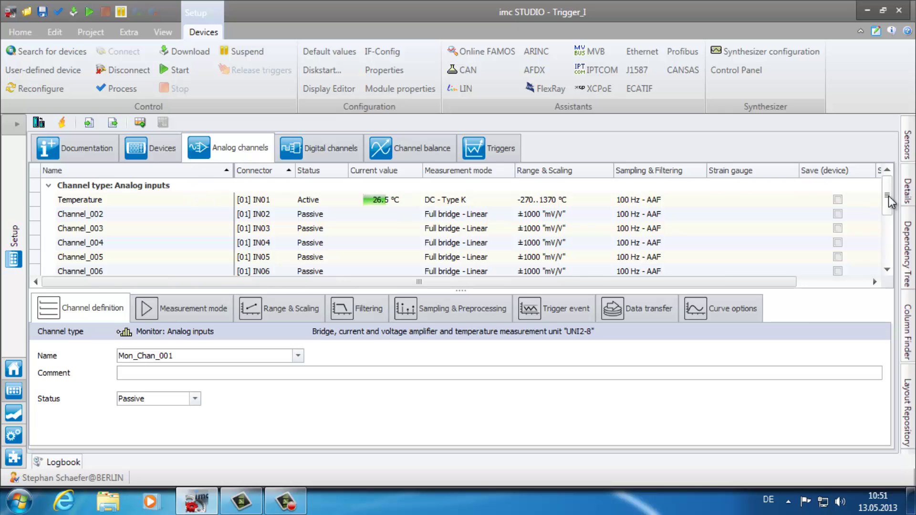
drag(887, 200, 886, 251)
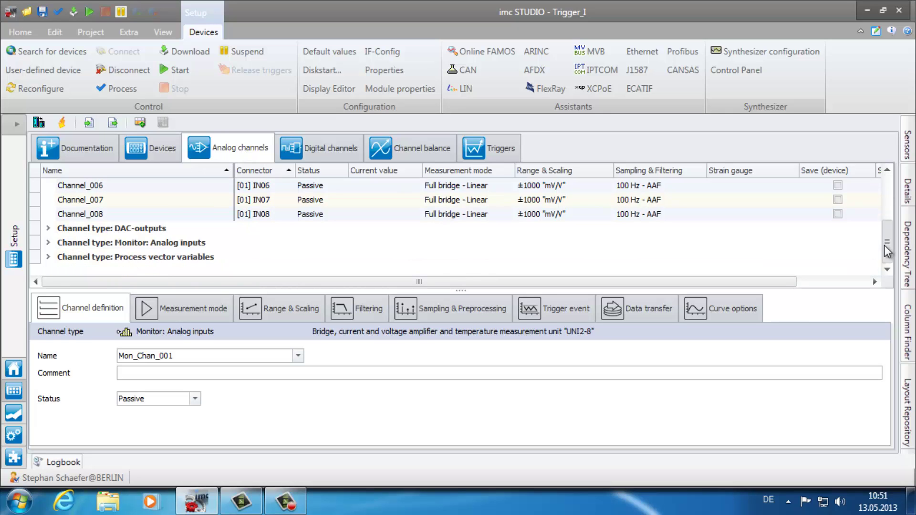
double_click(66, 243)
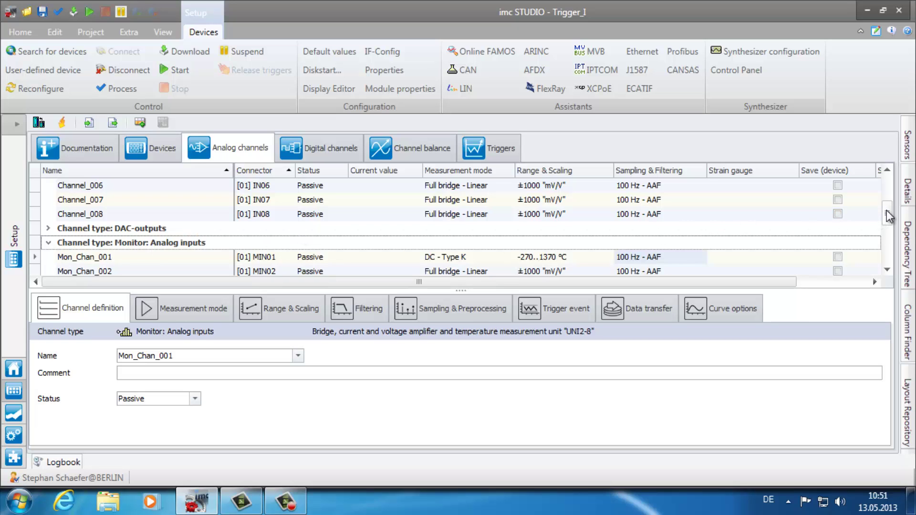
scroll(888, 217, down, 2)
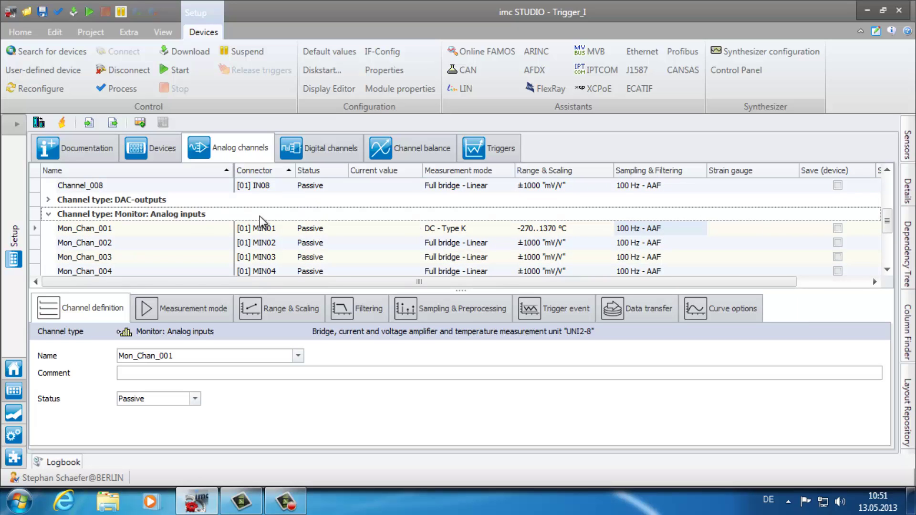
Rename the monitor channel Mon_Chan_001 to Mon_Temperature
click(114, 229)
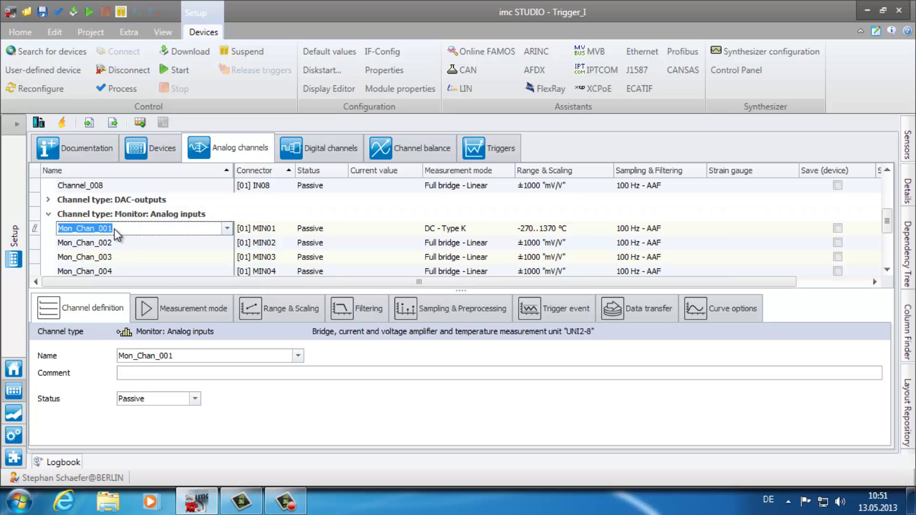
click(114, 229)
key(BackSpace)
key(BackSpace)
key(BackSpace)
key(BackSpace)
key(BackSpace)
key(BackSpace)
key(BackSpace)
key(BackSpace)
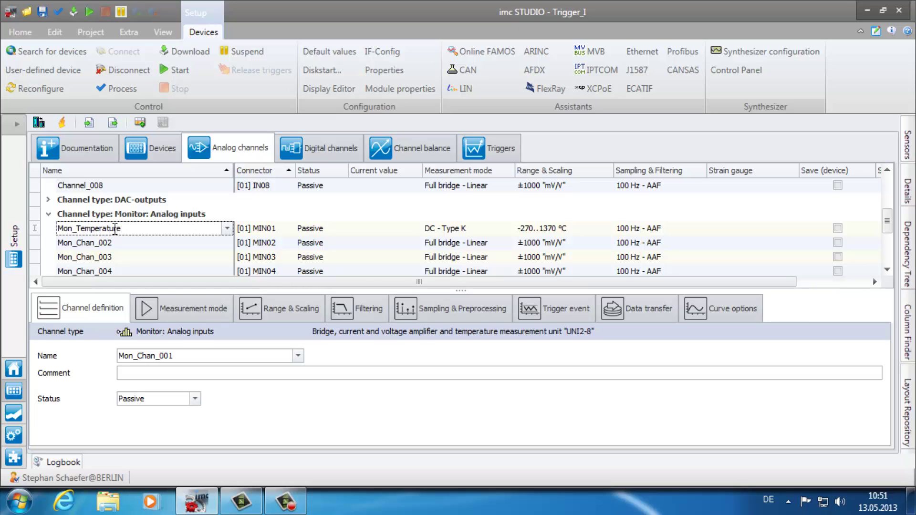
Set the status of the Mon_Temperature channel to Active
click(317, 230)
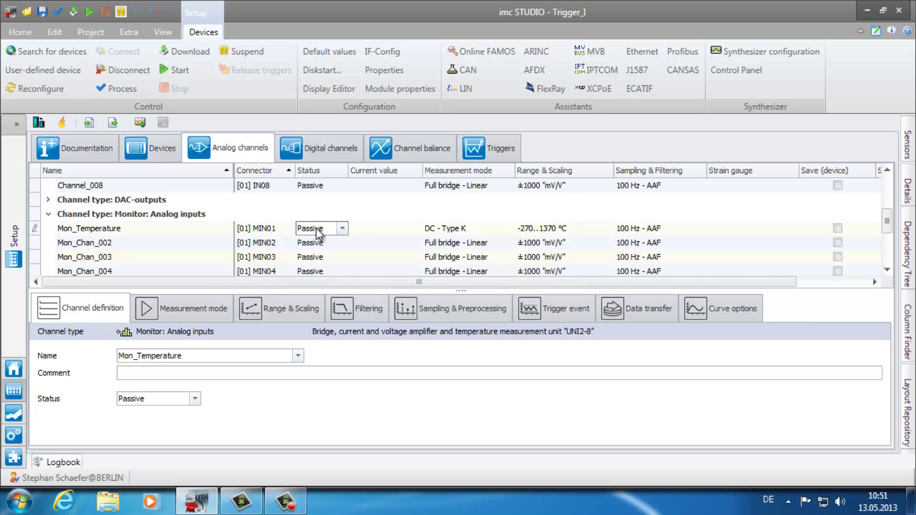
click(341, 229)
click(333, 242)
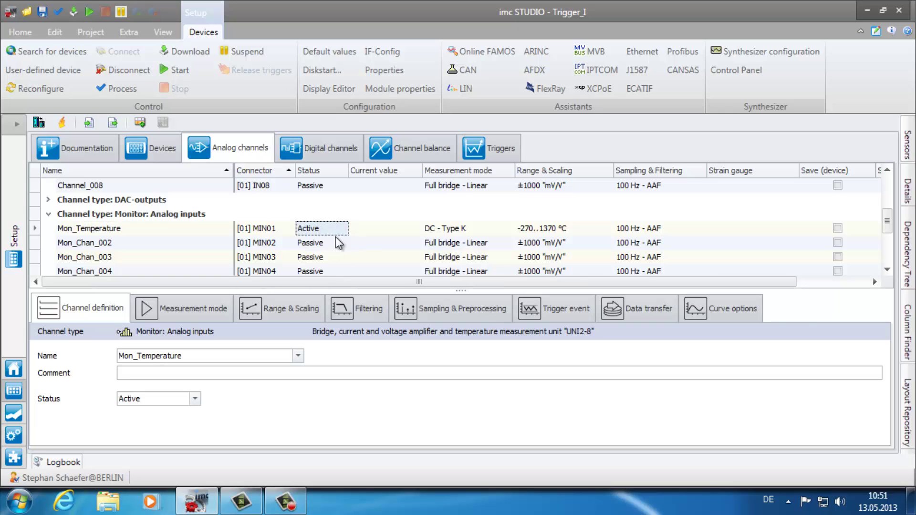
Set the sampling rate of Mon_Temperature to 5 Hz and download the configuration to the device
click(659, 228)
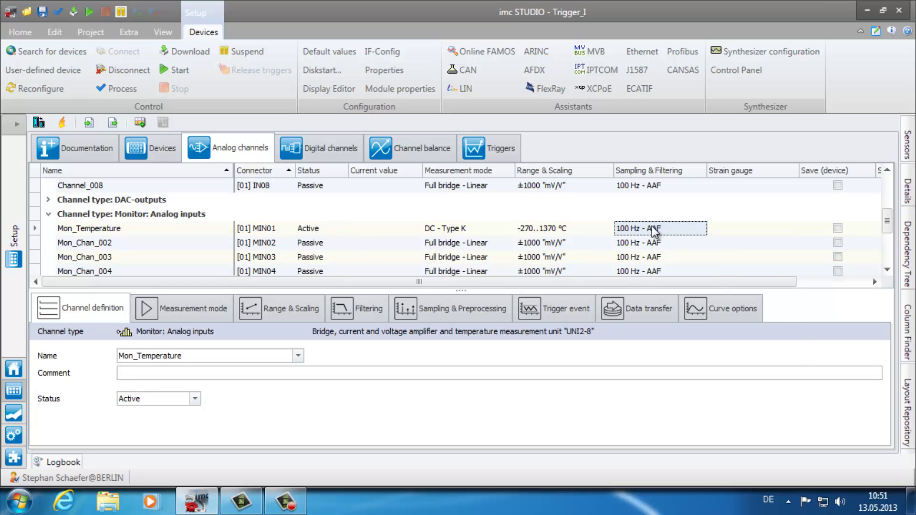
click(775, 250)
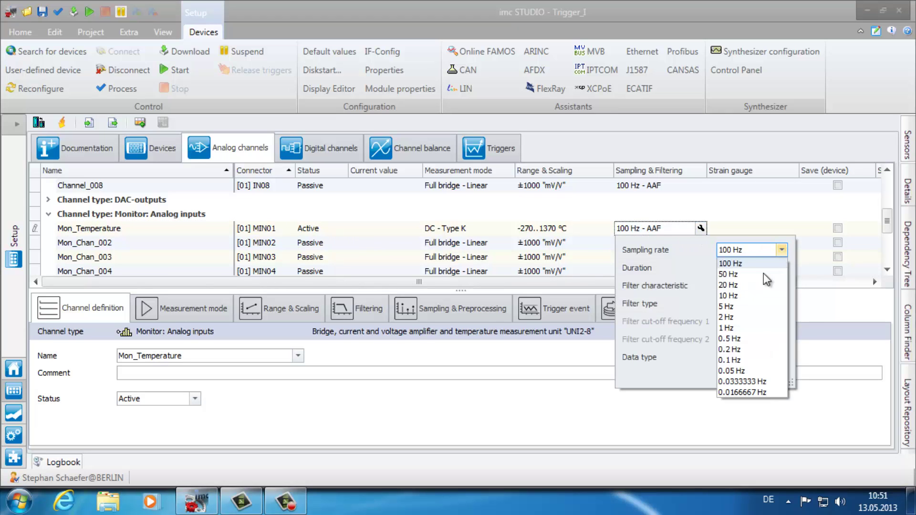
click(748, 307)
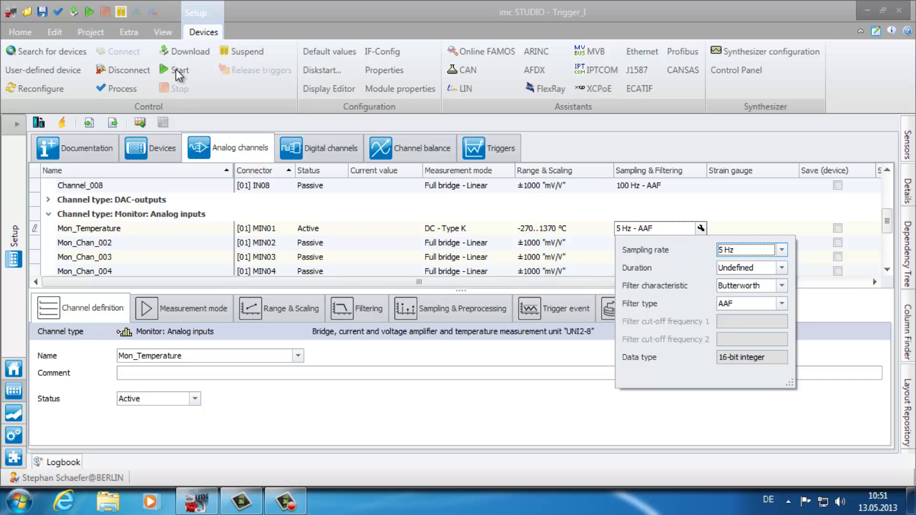
click(174, 53)
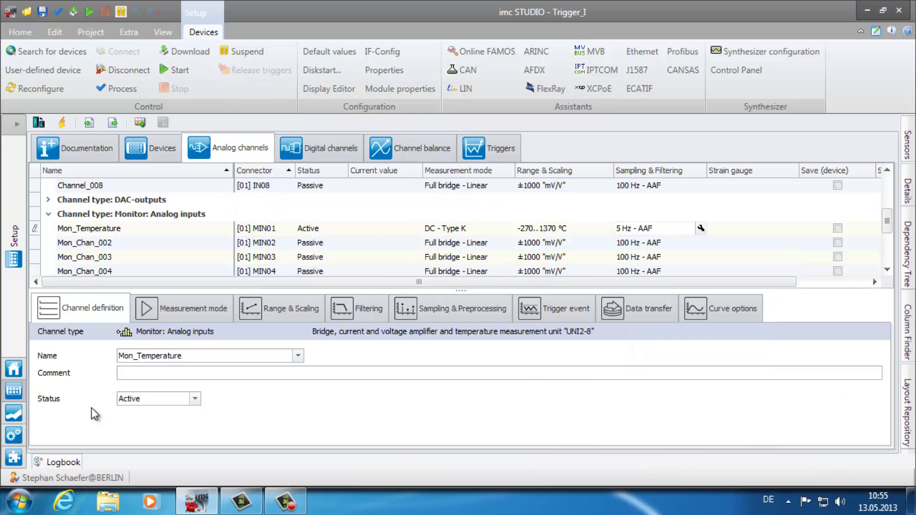
Add Mon_Temperature to the Temperature curve window in the panel and start the measurement
click(15, 415)
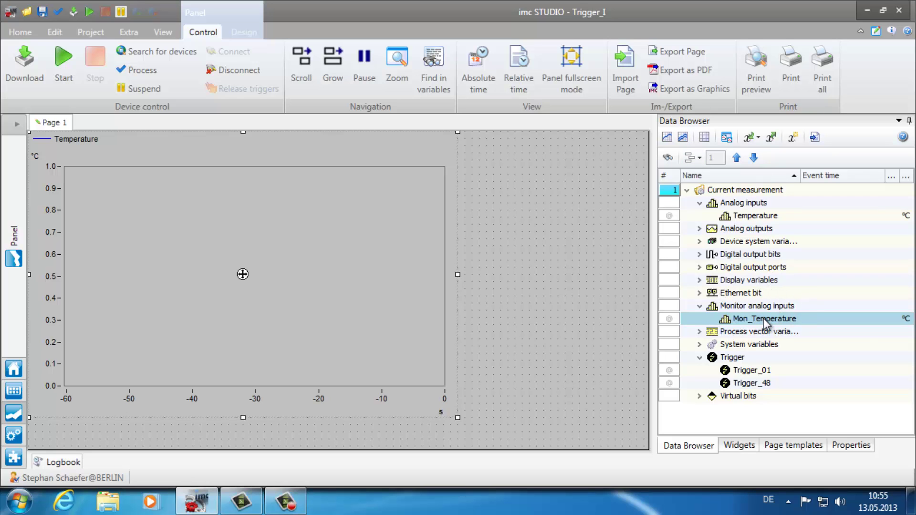
drag(763, 319, 219, 396)
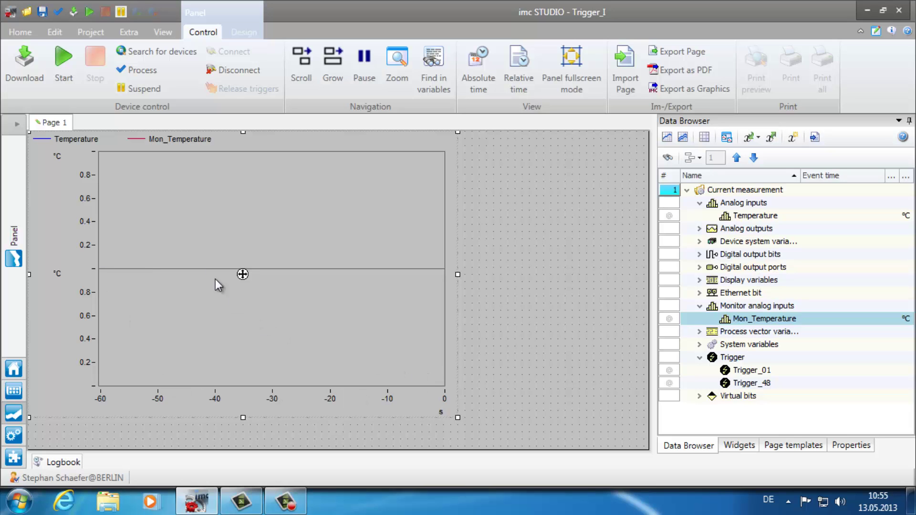
click(65, 61)
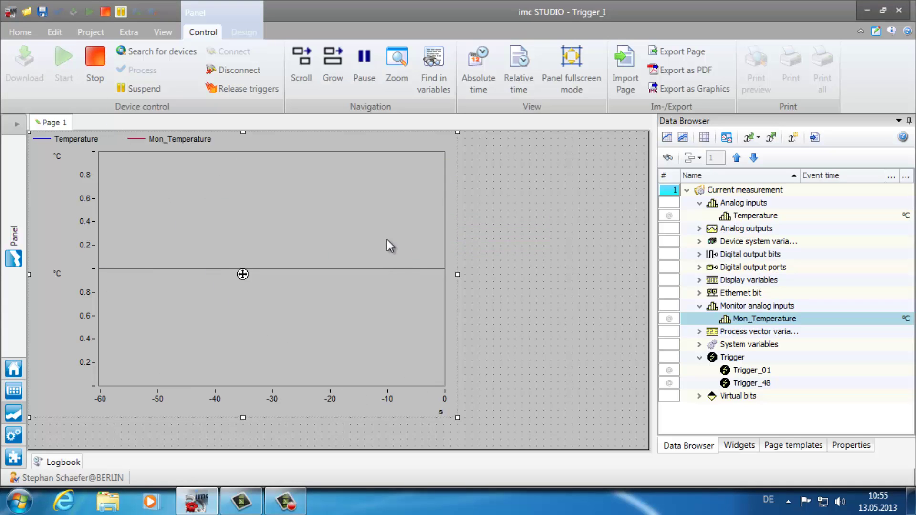